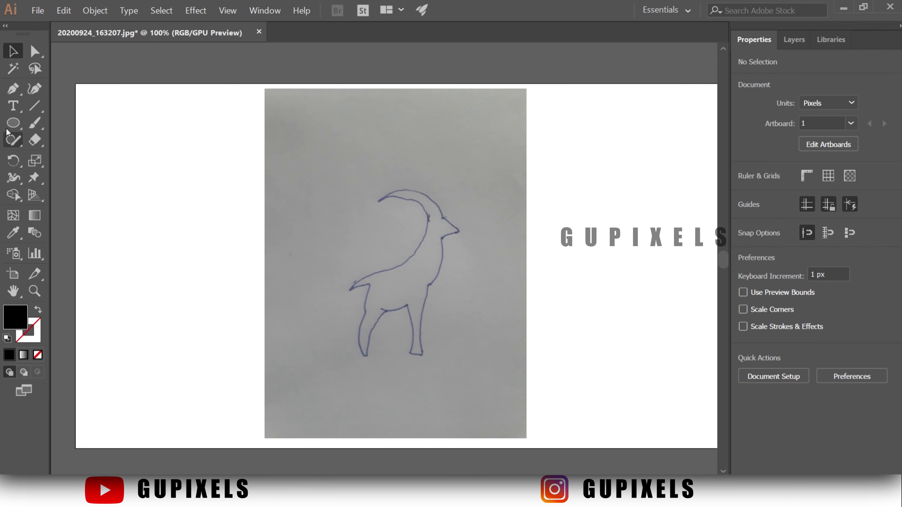
# Draw a circle over the goat sketch's head and roughly fit it to the horn curve
pyautogui.click(8, 129)
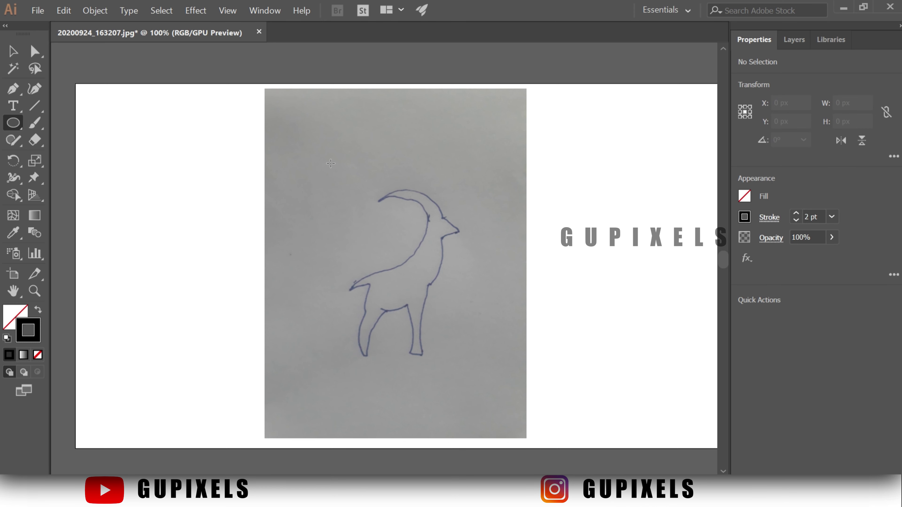
pyautogui.moveTo(324, 157); pyautogui.dragTo(468, 302)
pyautogui.press('v')
pyautogui.moveTo(447, 268); pyautogui.dragTo(417, 246)
pyautogui.moveTo(437, 200); pyautogui.dragTo(433, 201)
pyautogui.moveTo(364, 201); pyautogui.dragTo(366, 197)
pyautogui.moveTo(435, 205); pyautogui.dragTo(424, 205)
# Fine-tune the circle's size and position so it matches the horn arc
pyautogui.moveTo(356, 203); pyautogui.dragTo(363, 203)
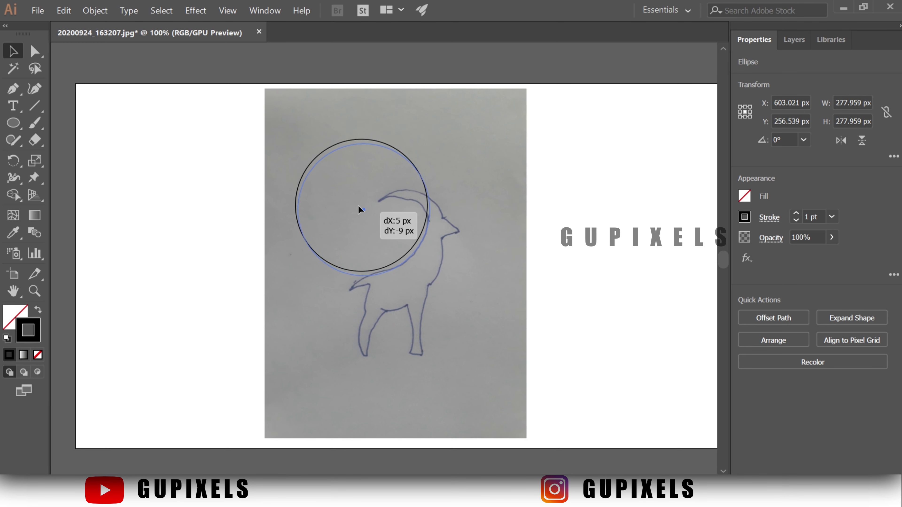
pyautogui.moveTo(434, 205); pyautogui.dragTo(431, 205)
pyautogui.moveTo(362, 213); pyautogui.dragTo(368, 203)
pyautogui.hotkey('ctrl', '+')
pyautogui.hotkey('ctrl', '+')
pyautogui.moveTo(445, 202); pyautogui.dragTo(429, 202)
pyautogui.moveTo(308, 199); pyautogui.dragTo(314, 210)
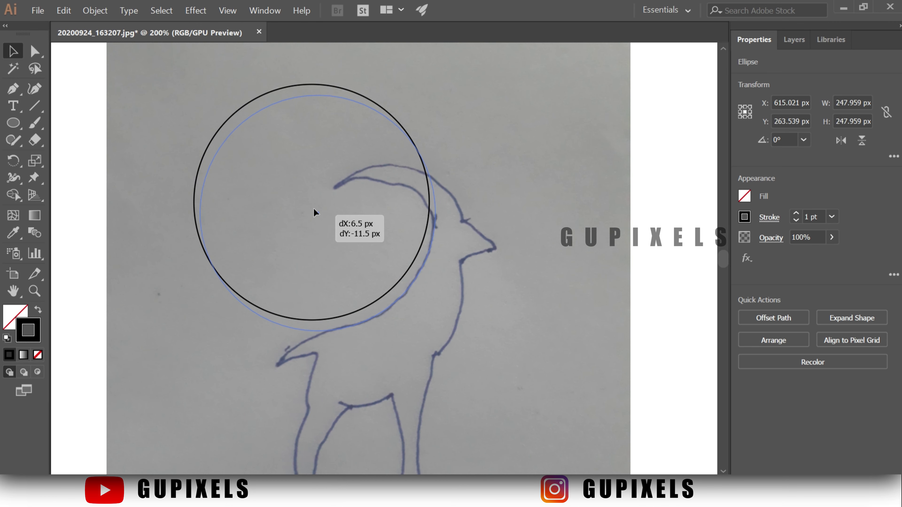
pyautogui.hotkey('ctrl', '-')
# Alt-drag copies of the circle down toward the neck and over the head
pyautogui.moveTo(367, 185); pyautogui.dragTo(386, 240)
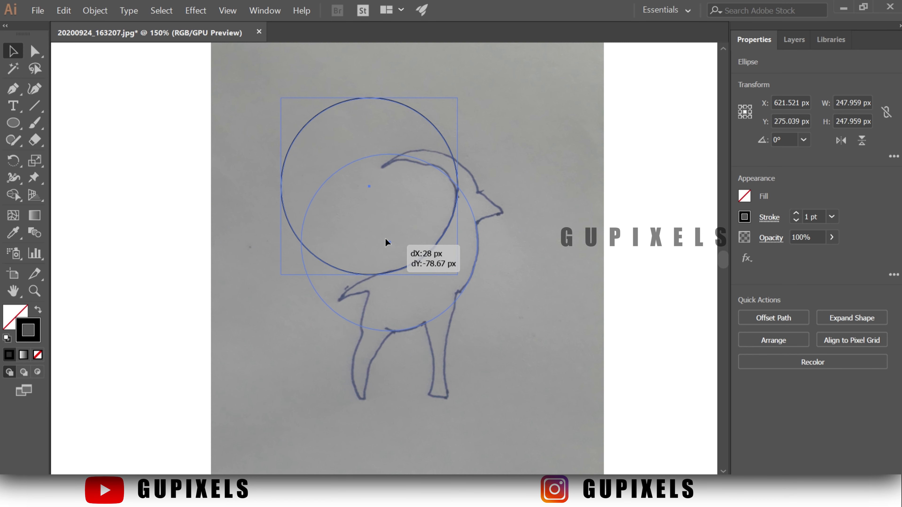
pyautogui.click(515, 282)
pyautogui.hotkey('ctrl', '+')
pyautogui.moveTo(452, 220); pyautogui.dragTo(509, 224)
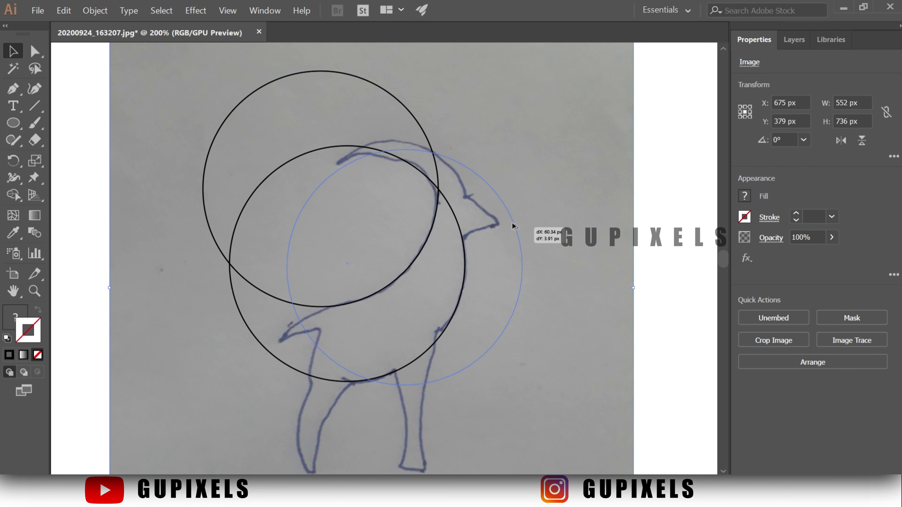
# Shrink the small head circle to 172.5 px and position it on the head
pyautogui.moveTo(385, 257); pyautogui.dragTo(392, 244)
pyautogui.moveTo(499, 246); pyautogui.dragTo(493, 241)
pyautogui.moveTo(387, 227); pyautogui.dragTo(391, 231)
pyautogui.moveTo(489, 232); pyautogui.dragTo(475, 233)
pyautogui.moveTo(383, 233); pyautogui.dragTo(389, 224)
pyautogui.moveTo(477, 228); pyautogui.dragTo(471, 227)
pyautogui.moveTo(386, 222); pyautogui.dragTo(387, 218)
pyautogui.moveTo(308, 225); pyautogui.dragTo(310, 225)
pyautogui.moveTo(385, 228); pyautogui.dragTo(369, 233)
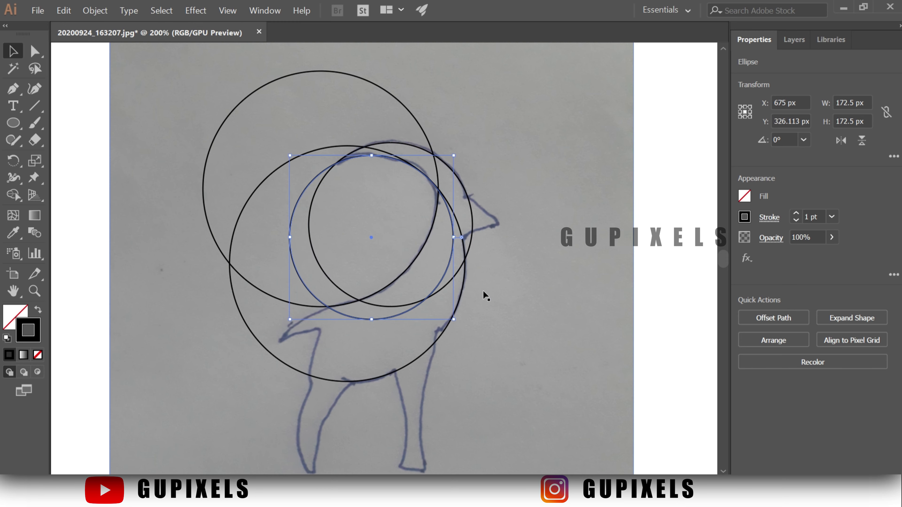
# Check the fit in Outline view, then copy the circle down to the chest, nudged 5 px left
pyautogui.hotkey('ctrl', '+')
pyautogui.hotkey('ctrl', 'y')
pyautogui.hotkey('ctrl', 'y')
pyautogui.hotkey('ctrl', '-')
pyautogui.moveTo(382, 228); pyautogui.dragTo(522, 295)
pyautogui.press('Left')
pyautogui.press('Left')
pyautogui.press('Left')
pyautogui.press('Left')
pyautogui.press('Left')
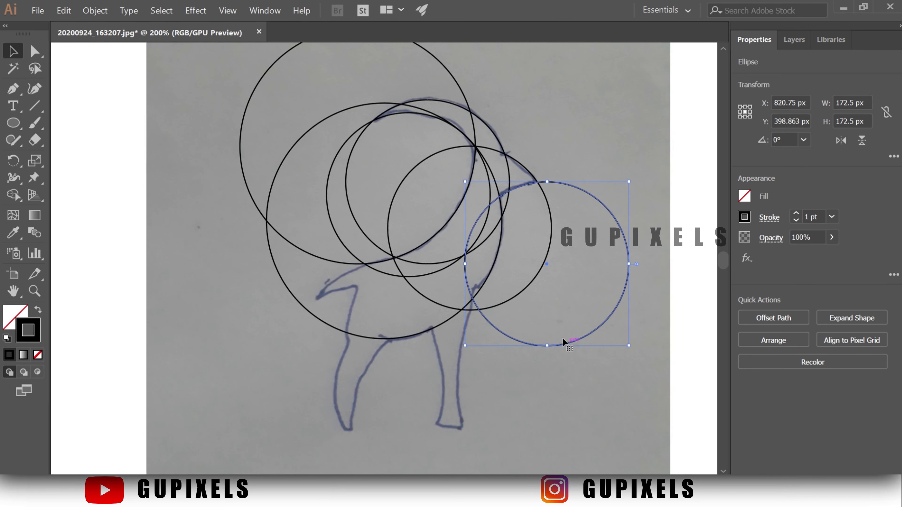
# Copy the circle over the legs, nudging it into place and checking in Outline view
pyautogui.keyDown('alt'); pyautogui.moveTo(547, 264); pyautogui.dragTo(377, 346); pyautogui.keyUp('alt')
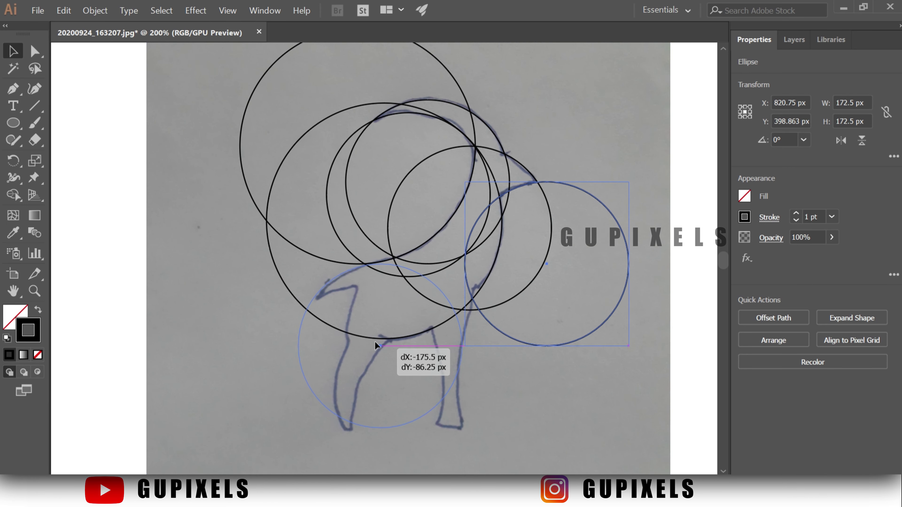
pyautogui.press('Right')
pyautogui.press('Right')
pyautogui.press('Right')
pyautogui.press('Up')
pyautogui.press('Up')
pyautogui.press('Up')
pyautogui.scroll(4, 371, 278)
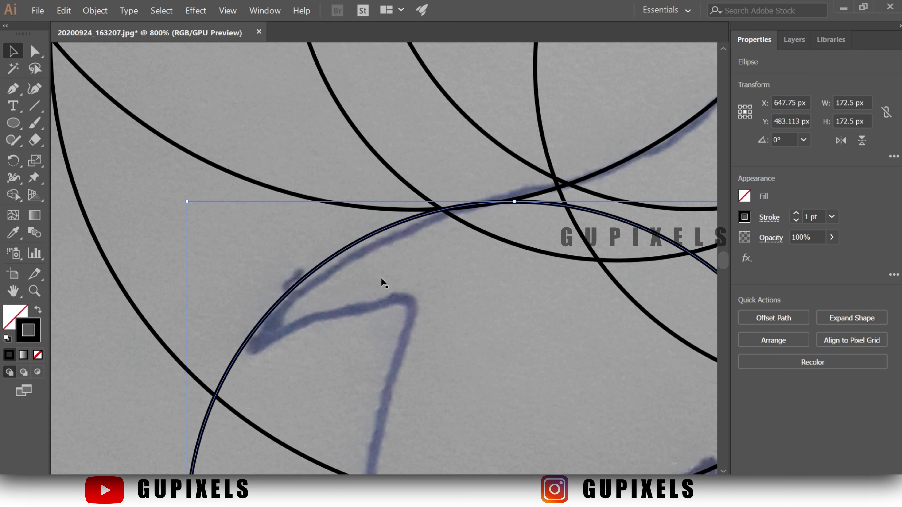
pyautogui.hotkey('ctrl', 'y')
pyautogui.press('Down')
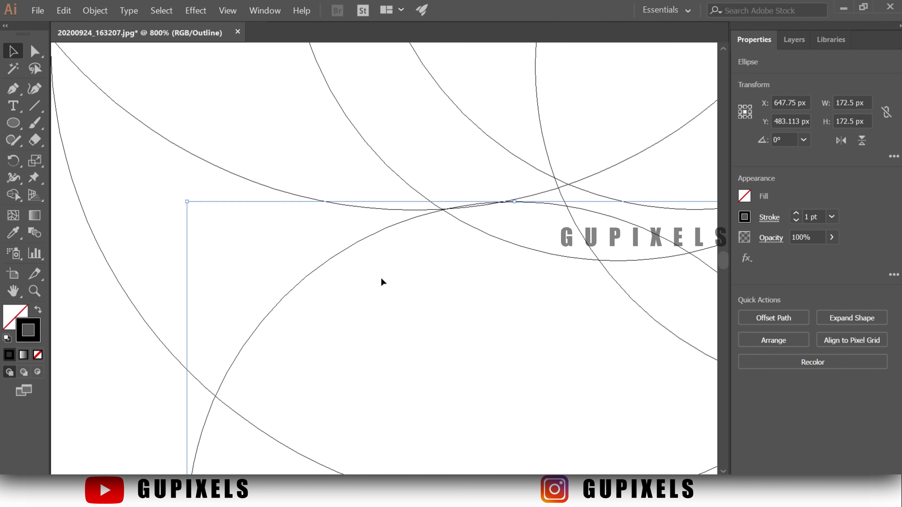
pyautogui.hotkey('ctrl', 'y')
pyautogui.scroll(-3, 383, 282)
pyautogui.scroll(-1, 459, 306)
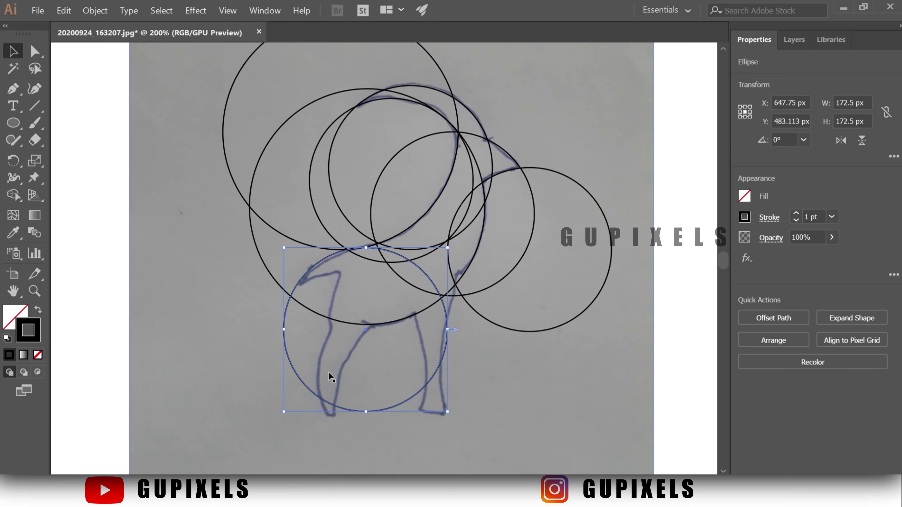
pyautogui.moveTo(362, 326)
pyautogui.mouseDown()
pyautogui.moveTo(338, 351)
pyautogui.moveTo(406, 311)
pyautogui.moveTo(394, 375)
pyautogui.mouseUp()
# Enlarge the leg circle to about 188 px and fit it against the leg edge
pyautogui.moveTo(394, 375)
pyautogui.mouseDown()
pyautogui.moveTo(420, 378)
pyautogui.moveTo(412, 394)
pyautogui.mouseUp()
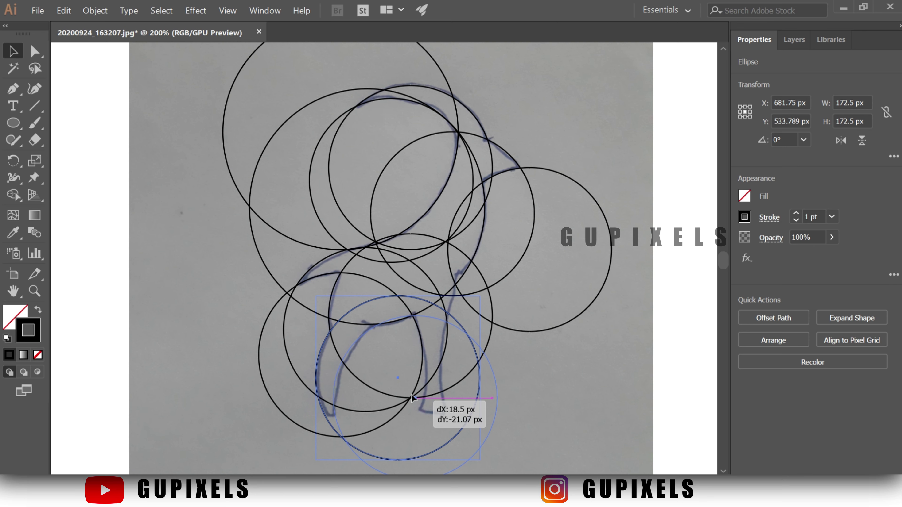
pyautogui.moveTo(417, 316); pyautogui.dragTo(417, 301)
pyautogui.moveTo(410, 385)
pyautogui.mouseDown()
pyautogui.moveTo(432, 393)
pyautogui.moveTo(526, 353)
pyautogui.moveTo(673, 352)
pyautogui.mouseUp()
pyautogui.scroll(-1, 472, 319)
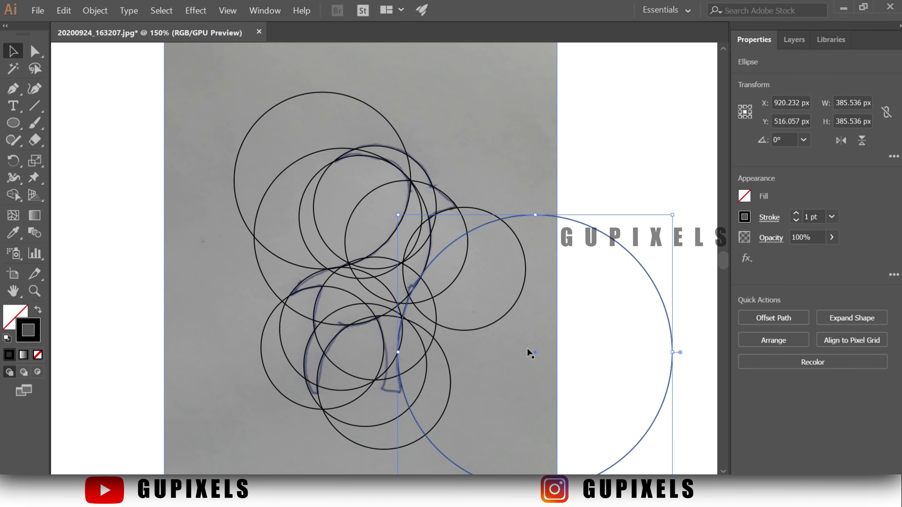
pyautogui.scroll(3, 397, 350)
pyautogui.moveTo(397, 302); pyautogui.dragTo(399, 304)
pyautogui.click(400, 319)
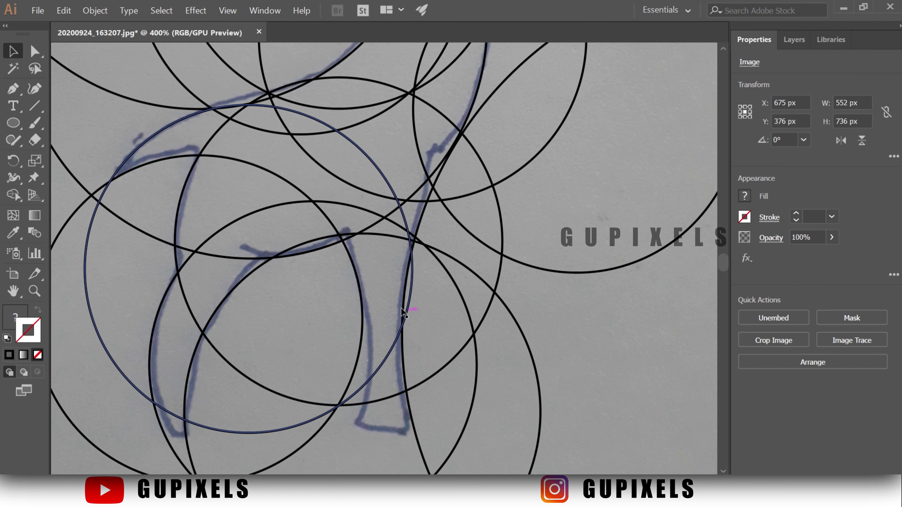
pyautogui.moveTo(398, 353); pyautogui.dragTo(399, 353)
pyautogui.hotkey('ctrl', 'y')
pyautogui.hotkey('ctrl', 'y')
pyautogui.scroll(-3, 516, 353)
pyautogui.scroll(2, 516, 353)
# Place a copy of the large circle at left and resize it to about 282 px
pyautogui.moveTo(522, 313)
pyautogui.mouseDown()
pyautogui.moveTo(146, 310)
pyautogui.moveTo(145, 144)
pyautogui.mouseUp()
pyautogui.moveTo(142, 314)
pyautogui.mouseDown()
pyautogui.moveTo(168, 325)
pyautogui.moveTo(171, 317)
pyautogui.mouseUp()
pyautogui.moveTo(177, 157); pyautogui.dragTo(175, 202)
pyautogui.moveTo(184, 335); pyautogui.dragTo(198, 309)
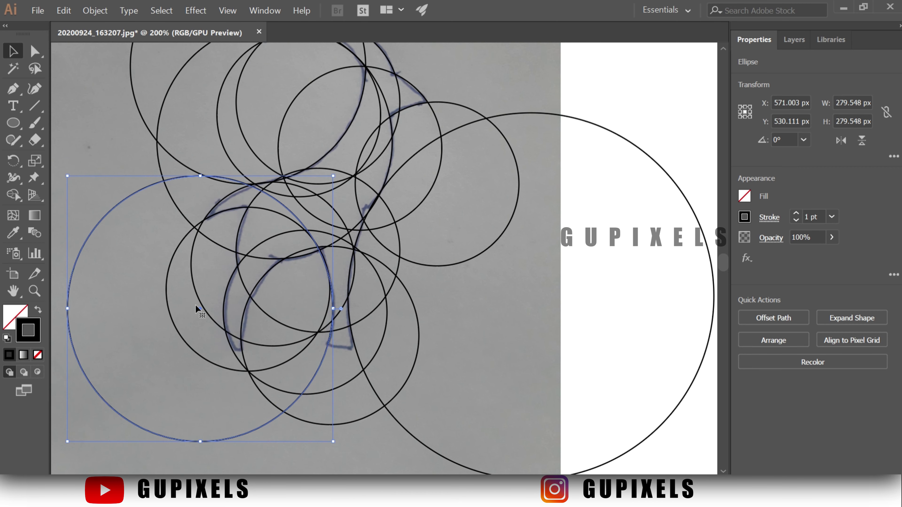
pyautogui.scroll(-2, 432, 316)
# Draw a new large circle and move it onto the centre of the sketch
pyautogui.moveTo(475, 252); pyautogui.dragTo(598, 378)
pyautogui.moveTo(534, 314)
pyautogui.mouseDown()
pyautogui.moveTo(344, 250)
pyautogui.moveTo(231, 254)
pyautogui.mouseUp()
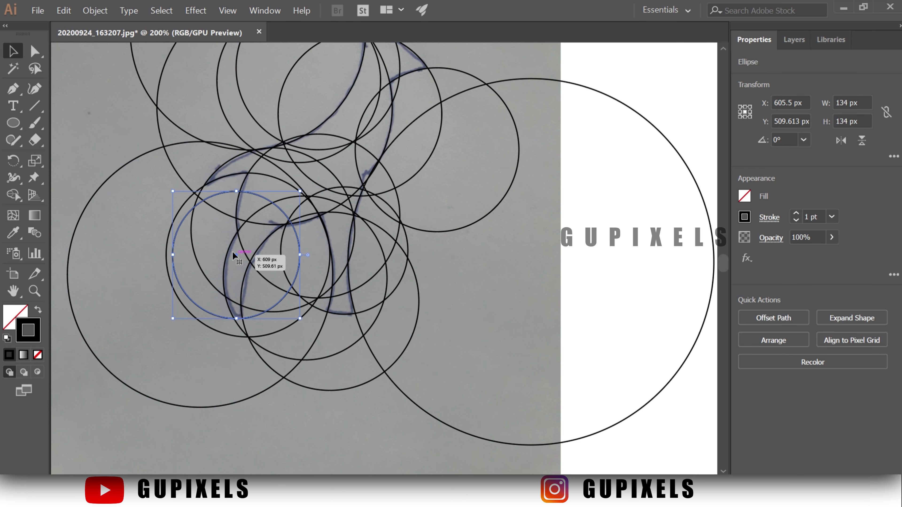
pyautogui.scroll(2, 478, 318)
pyautogui.click(209, 196)
pyautogui.hotkey('ctrl', '-')
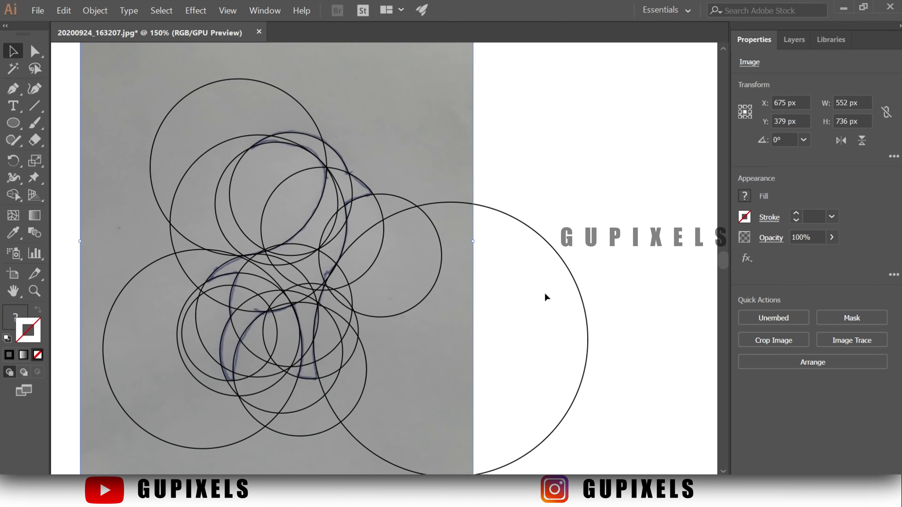
# With Shape Builder, select all circles and mark the horn crescent, briefly previewing black fills
pyautogui.hotkey('ctrl', '-')
pyautogui.hotkey('shift', 'm')
pyautogui.hotkey('ctrl', 'a')
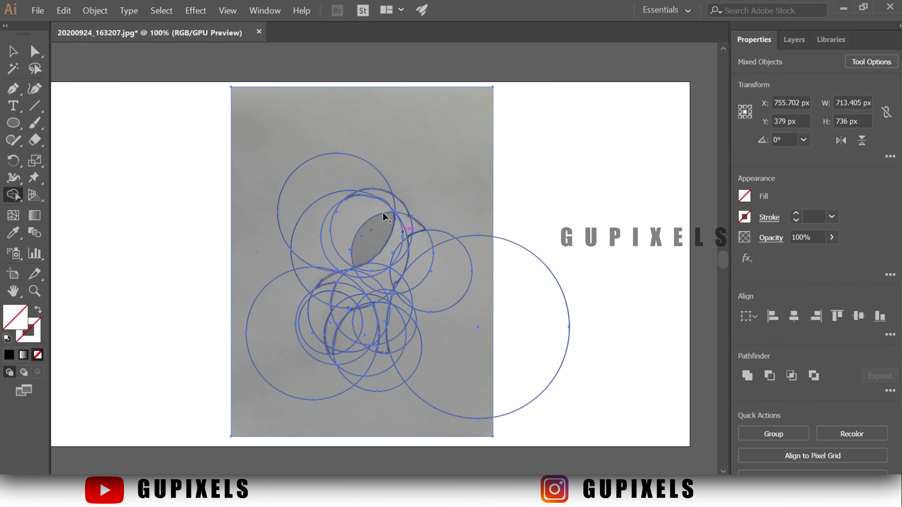
pyautogui.hotkey('ctrl', '+')
pyautogui.moveTo(359, 165)
pyautogui.mouseDown()
pyautogui.moveTo(408, 254)
pyautogui.moveTo(428, 259)
pyautogui.mouseUp()
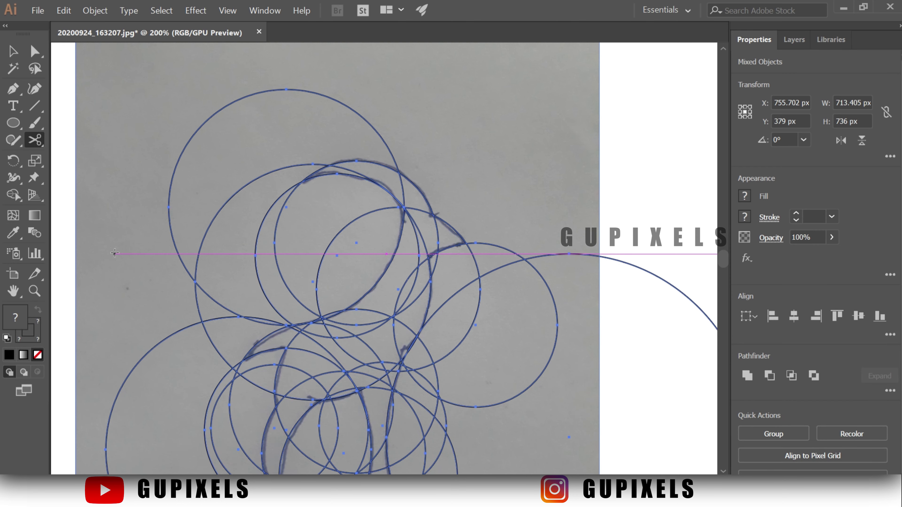
pyautogui.hotkey('shift', 'x')
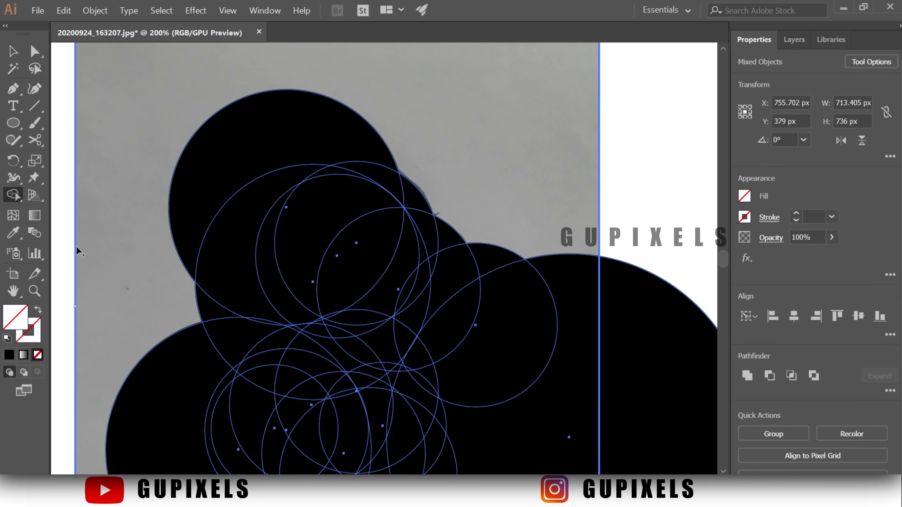
pyautogui.hotkey('shift', 'x')
pyautogui.hotkey('ctrl', '-')
pyautogui.keyDown('ctrl'); pyautogui.click(73, 216); pyautogui.keyUp('ctrl')
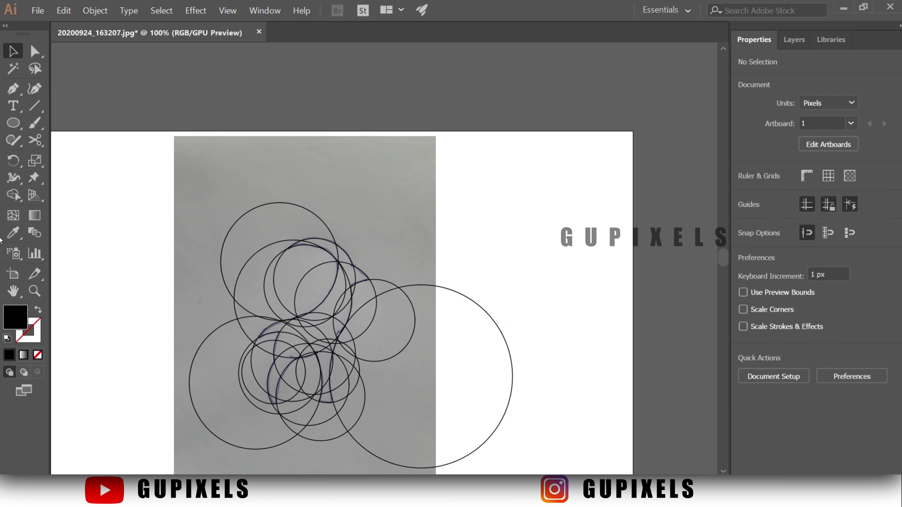
pyautogui.hotkey('ctrl', 'a')
pyautogui.scroll(2, 323, 251)
# Merge the crescent regions and small triangle slivers into one black horn
pyautogui.moveTo(319, 236); pyautogui.dragTo(371, 330)
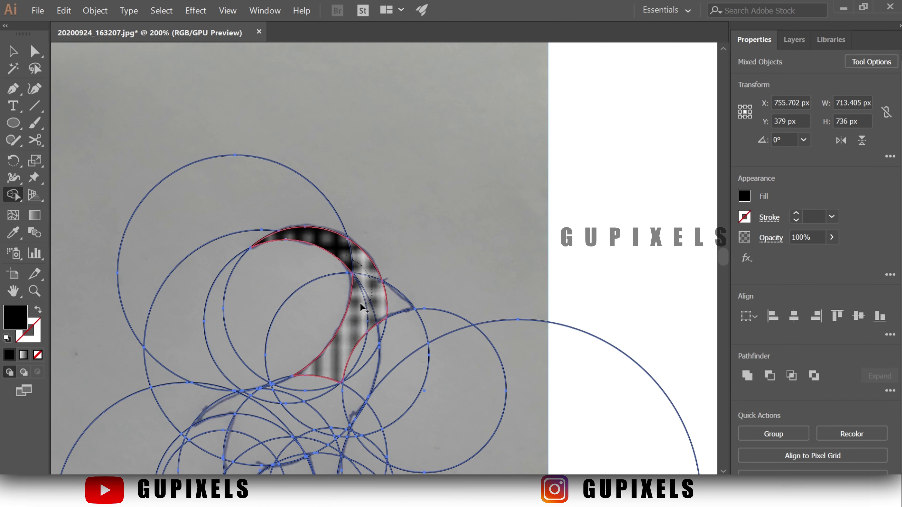
pyautogui.click(392, 306)
pyautogui.scroll(-2, 282, 322)
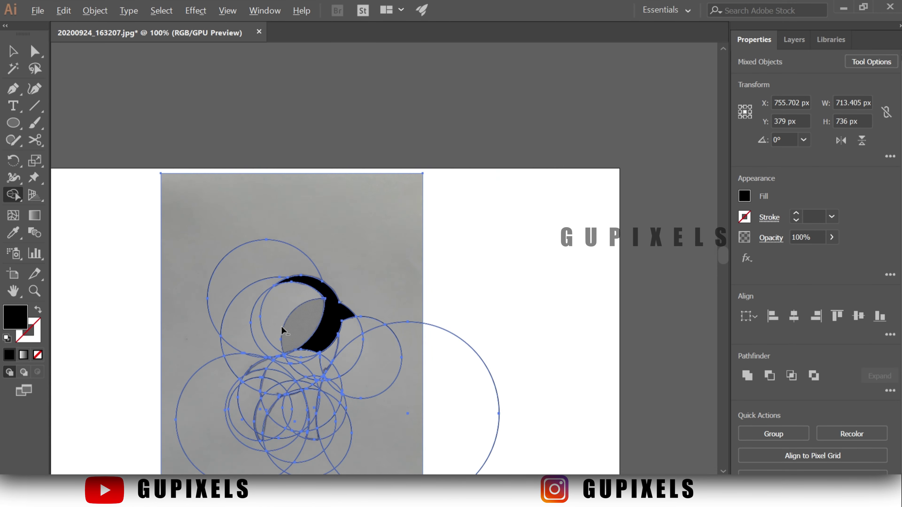
pyautogui.scroll(5, 433, 235)
pyautogui.scroll(3, 358, 202)
pyautogui.scroll(-5, 308, 301)
pyautogui.scroll(-2, 309, 302)
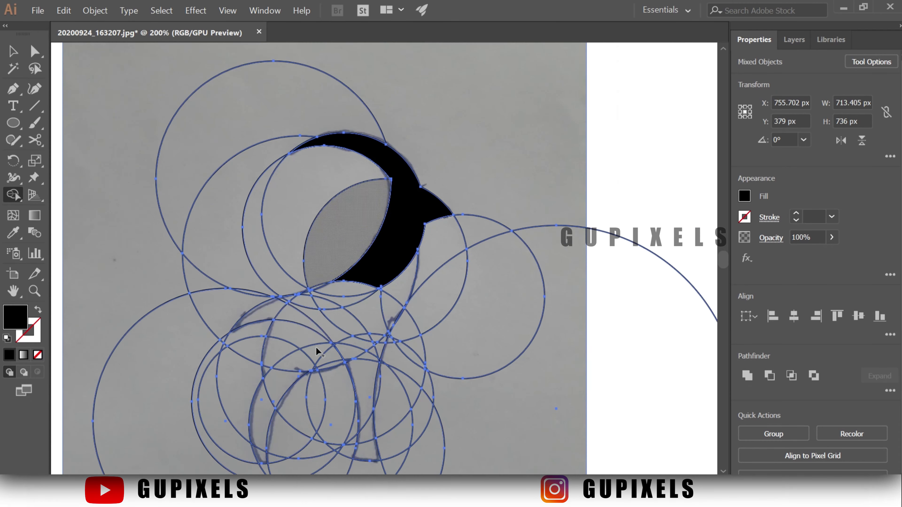
pyautogui.scroll(2, 281, 309)
pyautogui.scroll(2, 260, 287)
pyautogui.click(294, 287)
pyautogui.scroll(3, 299, 289)
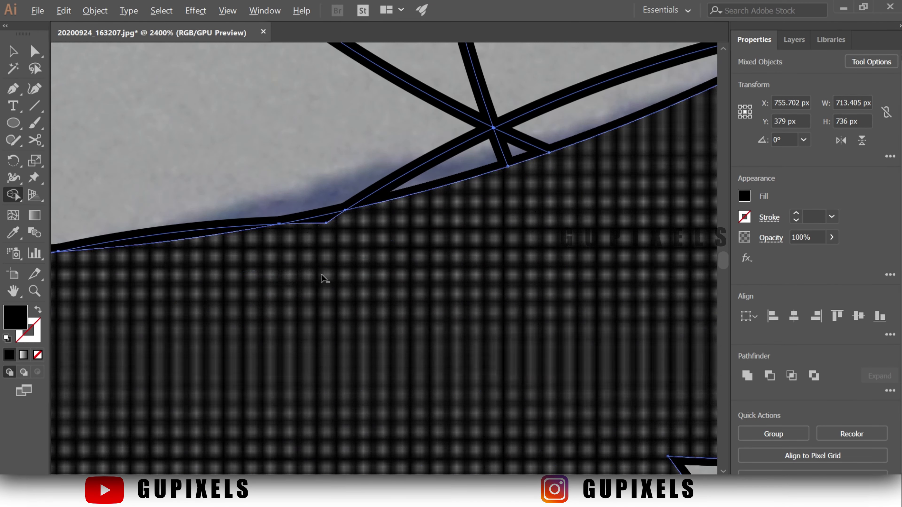
pyautogui.scroll(-7, 355, 304)
# Add the horn notch, neck, front leg and right leg regions to the black silhouette
pyautogui.click(469, 307)
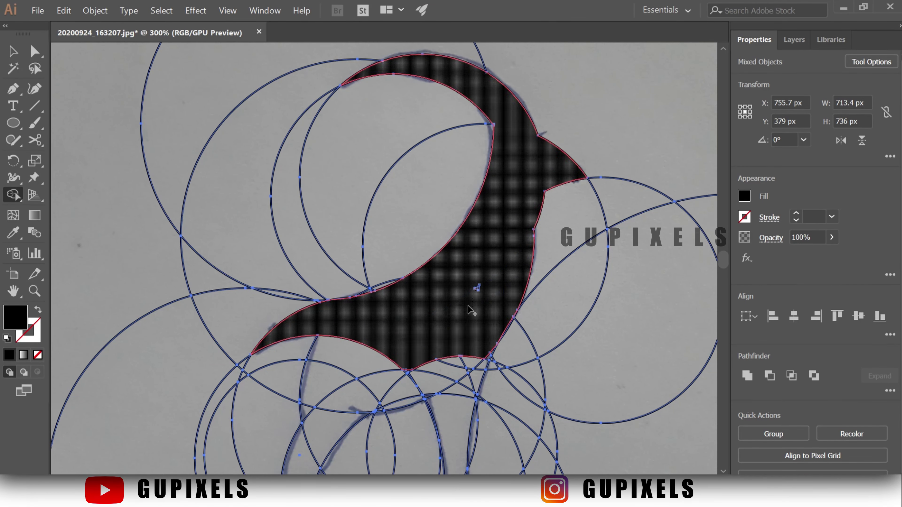
pyautogui.scroll(7, 478, 281)
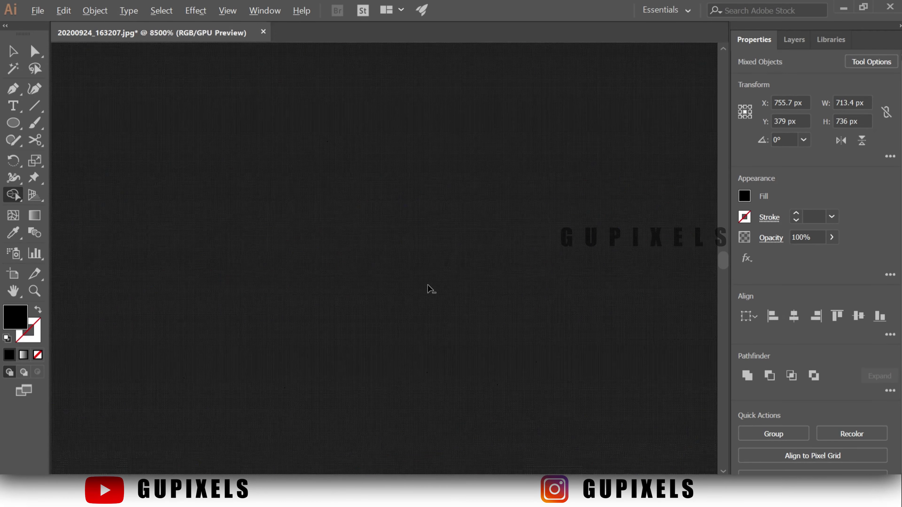
pyautogui.scroll(-8, 428, 288)
pyautogui.click(343, 266)
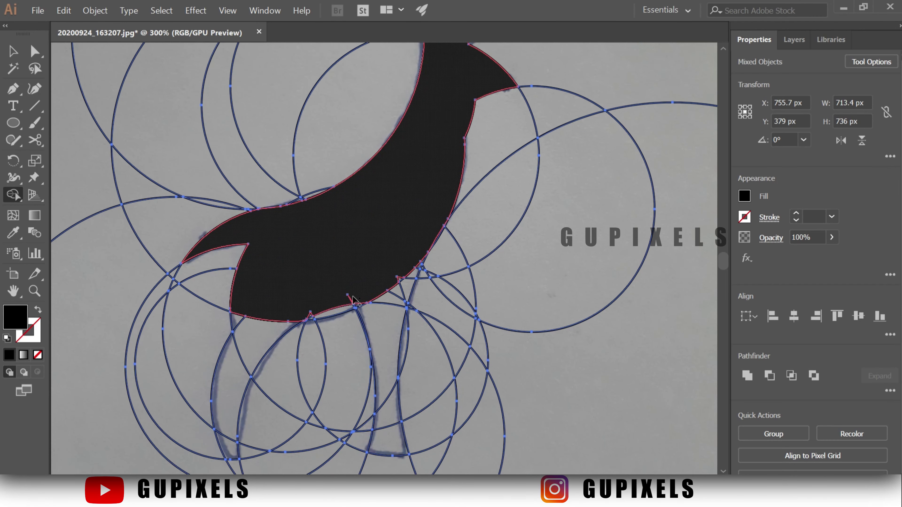
pyautogui.scroll(3, 353, 300)
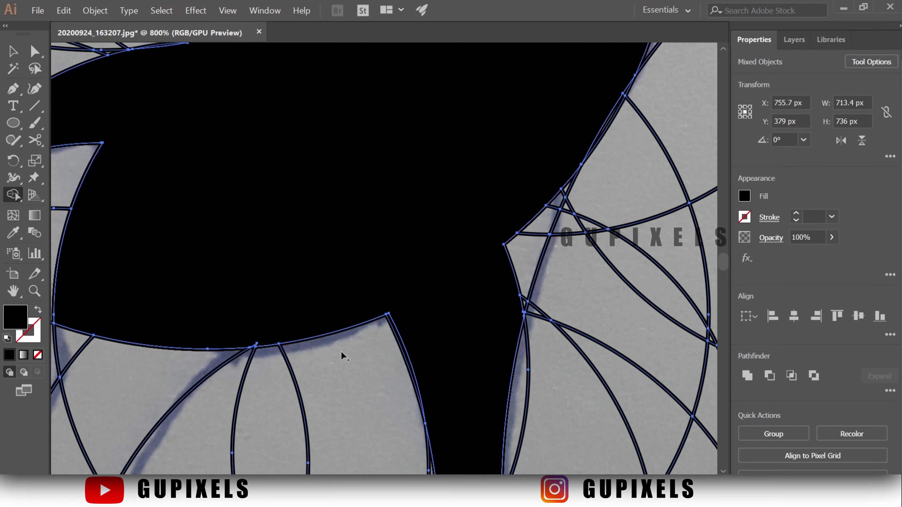
pyautogui.scroll(-6, 342, 359)
pyautogui.click(232, 356)
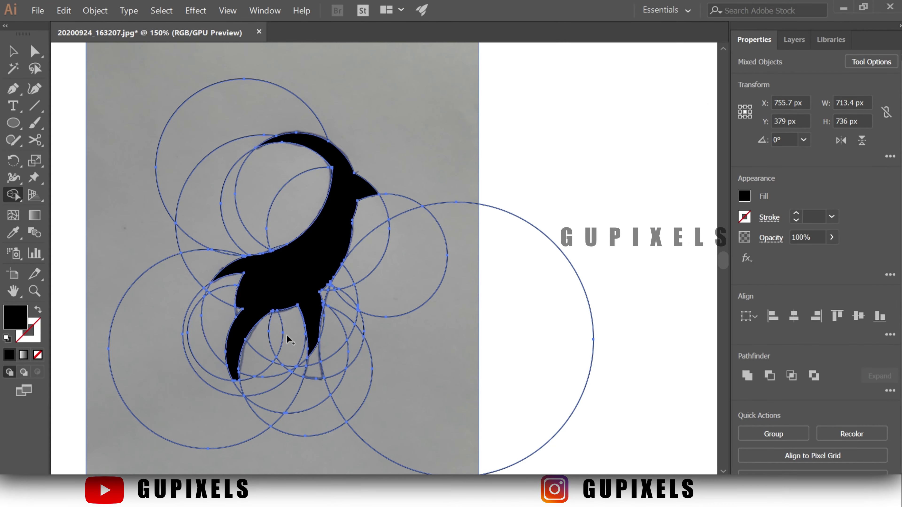
pyautogui.click(311, 369)
pyautogui.scroll(9, 310, 369)
pyautogui.scroll(-2, 434, 223)
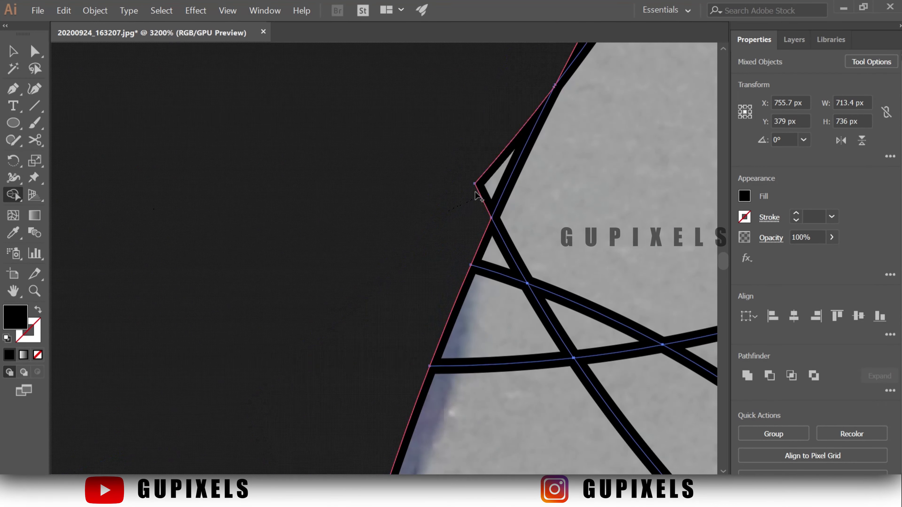
pyautogui.scroll(-2, 238, 289)
pyautogui.scroll(1, 264, 259)
pyautogui.scroll(1, 370, 217)
pyautogui.scroll(1, 256, 179)
pyautogui.scroll(-2, 265, 145)
pyautogui.scroll(-5, 192, 163)
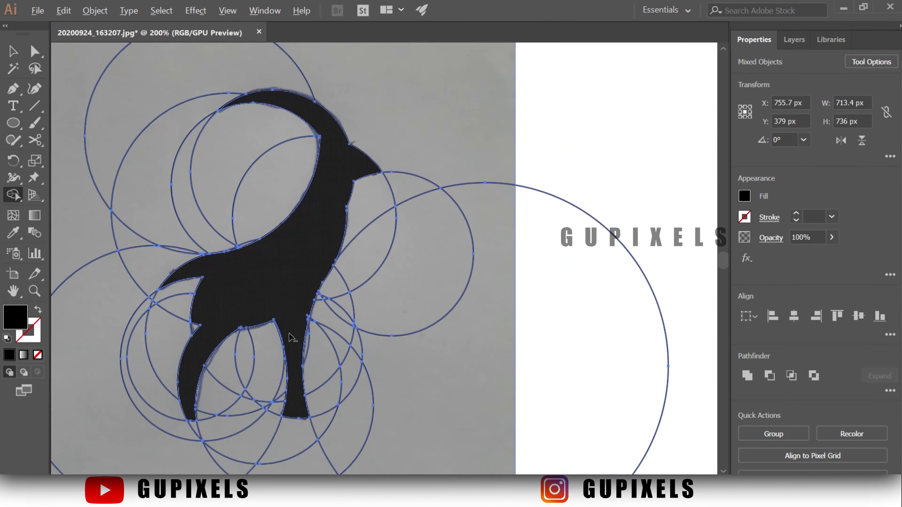
pyautogui.scroll(5, 377, 201)
pyautogui.scroll(3, 429, 201)
pyautogui.scroll(-3, 204, 222)
pyautogui.scroll(-5, 204, 222)
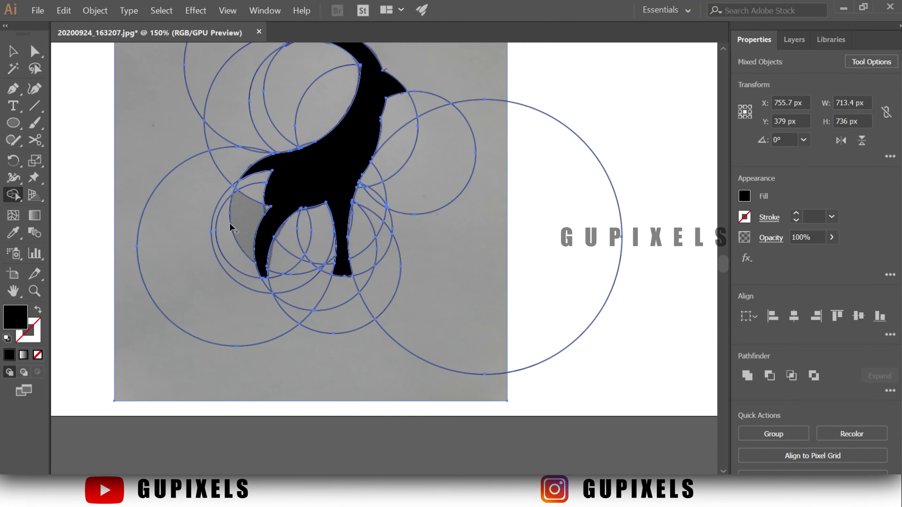
pyautogui.scroll(4, 232, 228)
pyautogui.scroll(2, 519, 242)
pyautogui.scroll(-2, 410, 243)
pyautogui.scroll(-5, 390, 243)
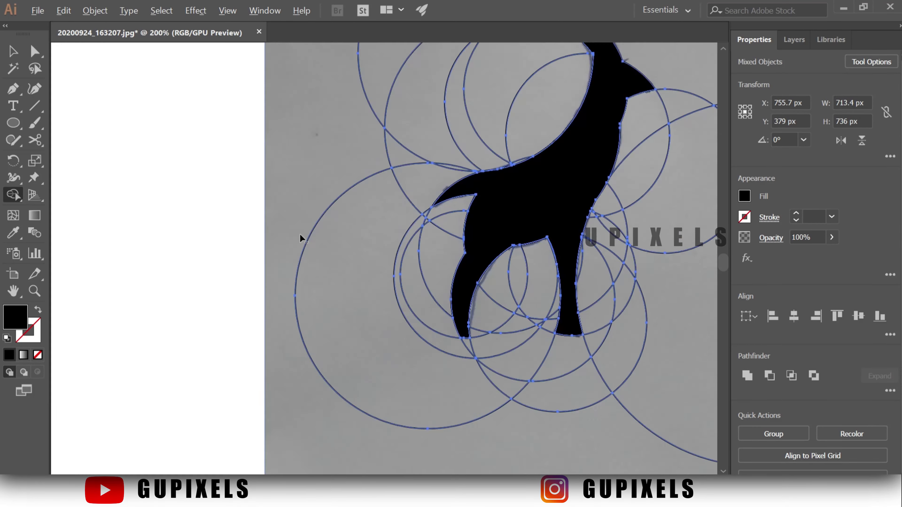
pyautogui.scroll(-2, 349, 242)
pyautogui.scroll(4, 437, 245)
pyautogui.scroll(5, 409, 152)
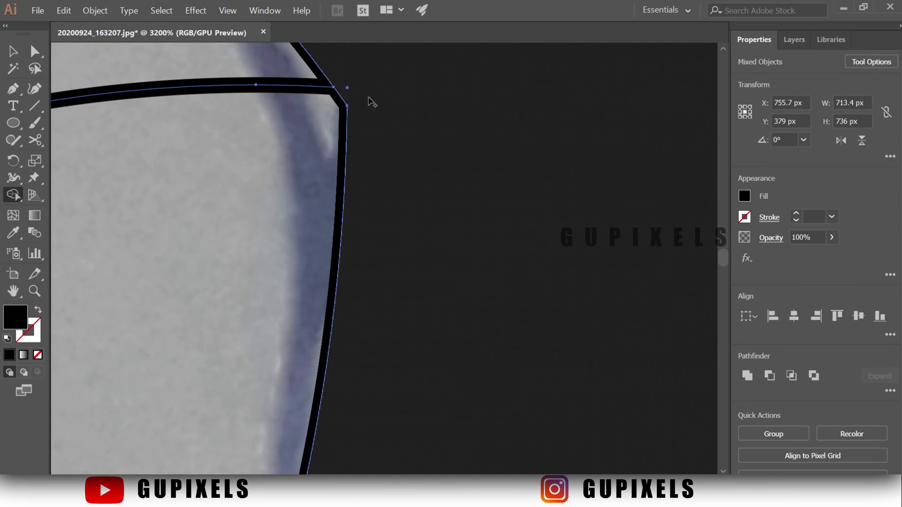
pyautogui.scroll(2, 165, 343)
pyautogui.scroll(-2, 363, 184)
pyautogui.scroll(-5, 362, 183)
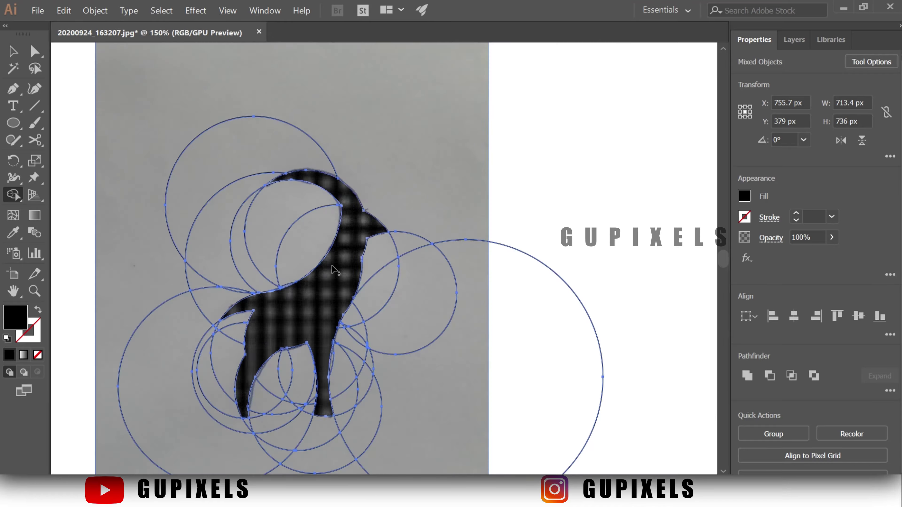
pyautogui.scroll(-1, 321, 263)
pyautogui.scroll(5, 391, 210)
pyautogui.scroll(-1, 426, 208)
pyautogui.scroll(-5, 289, 259)
# Delete the leftover guide circles and sketch photo, leaving only the black goat shape
pyautogui.press('v')
pyautogui.press('Delete')
pyautogui.click(371, 238)
pyautogui.click(398, 223)
pyautogui.click(369, 225)
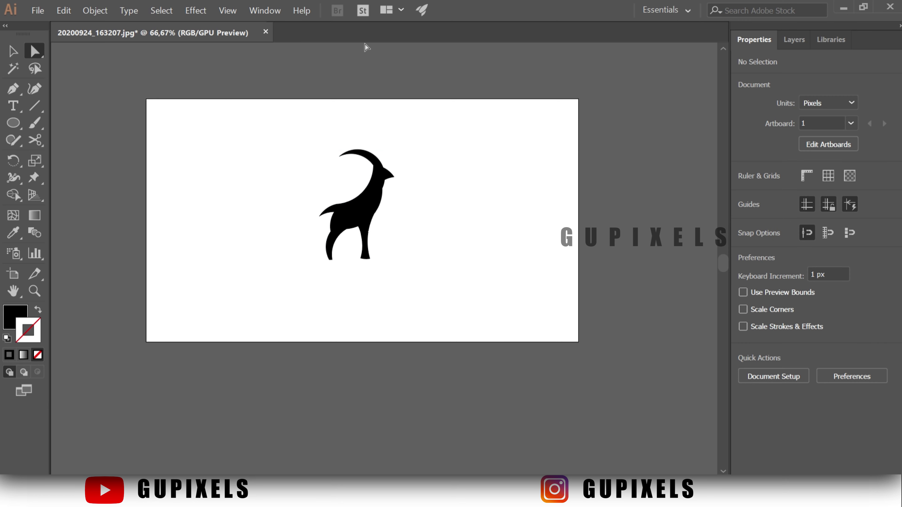
# Round the first sharp neck corner of the goat by dragging its live corner widget
pyautogui.hotkey('ctrl', 'a')
pyautogui.scroll(5, 397, 176)
pyautogui.scroll(2, 322, 216)
pyautogui.moveTo(266, 286)
pyautogui.mouseDown()
pyautogui.moveTo(359, 291)
pyautogui.moveTo(258, 288)
pyautogui.mouseUp()
pyautogui.scroll(-1, 339, 262)
pyautogui.scroll(-3, 334, 213)
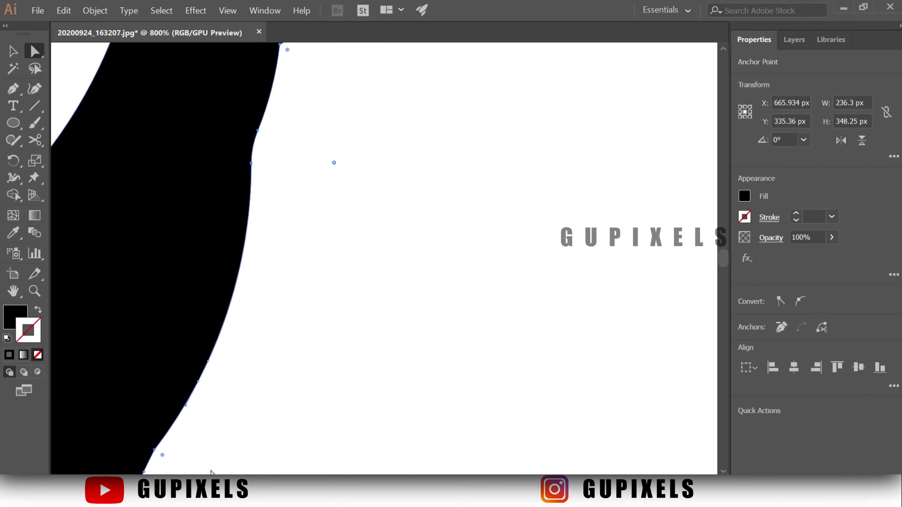
pyautogui.scroll(-3, 213, 320)
pyautogui.scroll(-5, 263, 405)
pyautogui.click(239, 143)
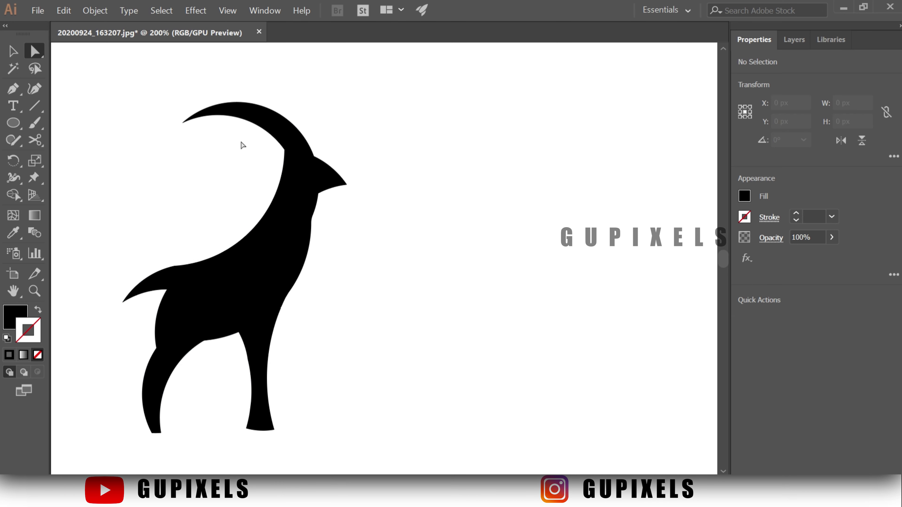
# Round another sharp neck corner to about 4.5 px, then deselect to check the result
pyautogui.scroll(-1, 162, 298)
pyautogui.scroll(5, 136, 287)
pyautogui.scroll(1, 136, 287)
pyautogui.click(250, 239)
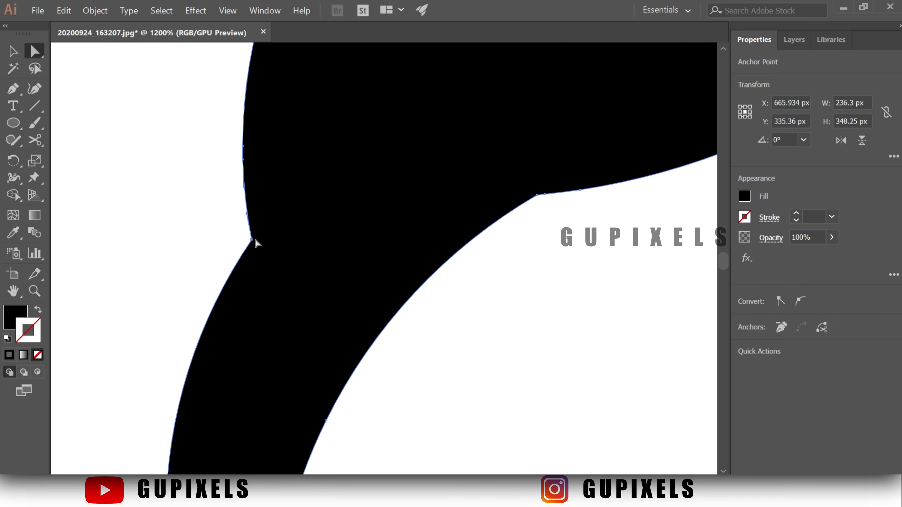
pyautogui.click(282, 240)
pyautogui.scroll(-1, 630, 170)
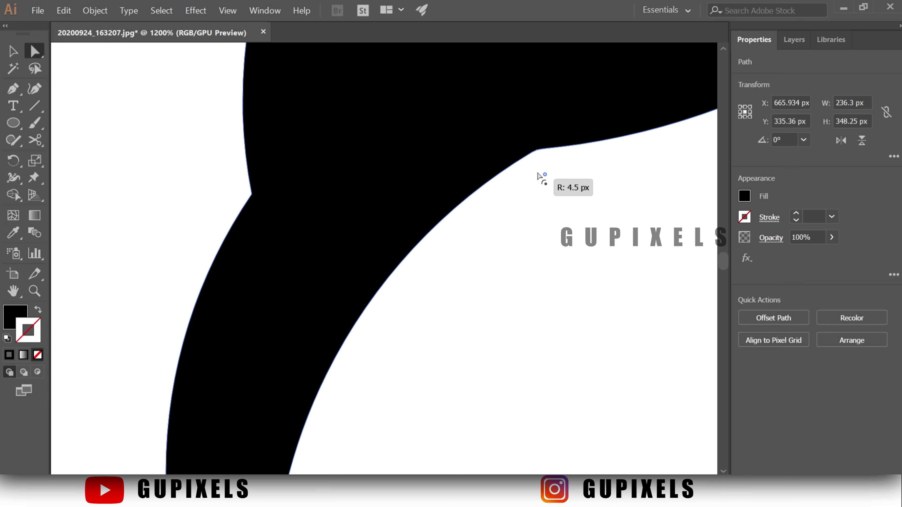
pyautogui.scroll(-3, 540, 176)
pyautogui.scroll(1, 497, 192)
pyautogui.scroll(-2, 491, 176)
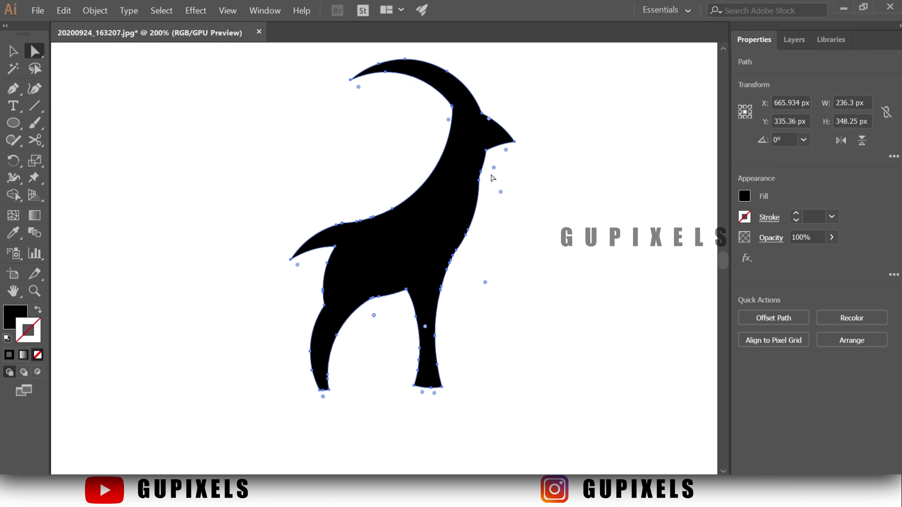
pyautogui.click(301, 177)
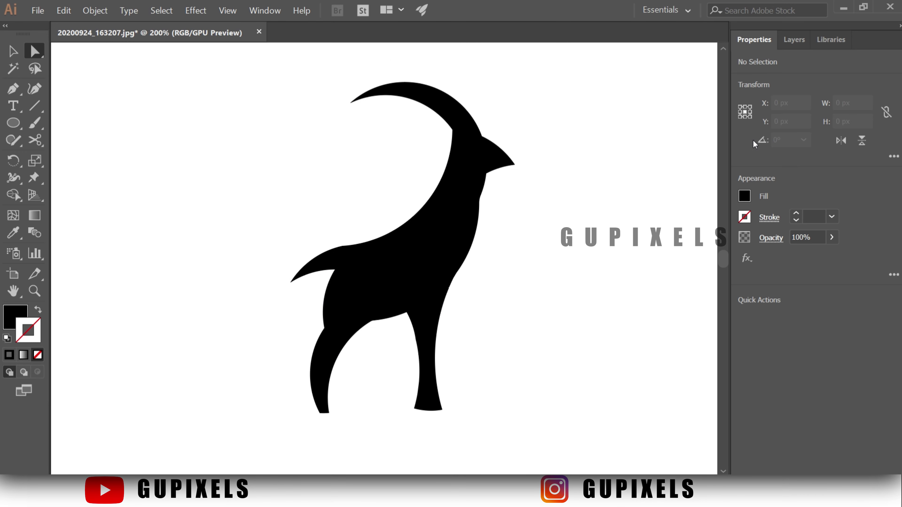